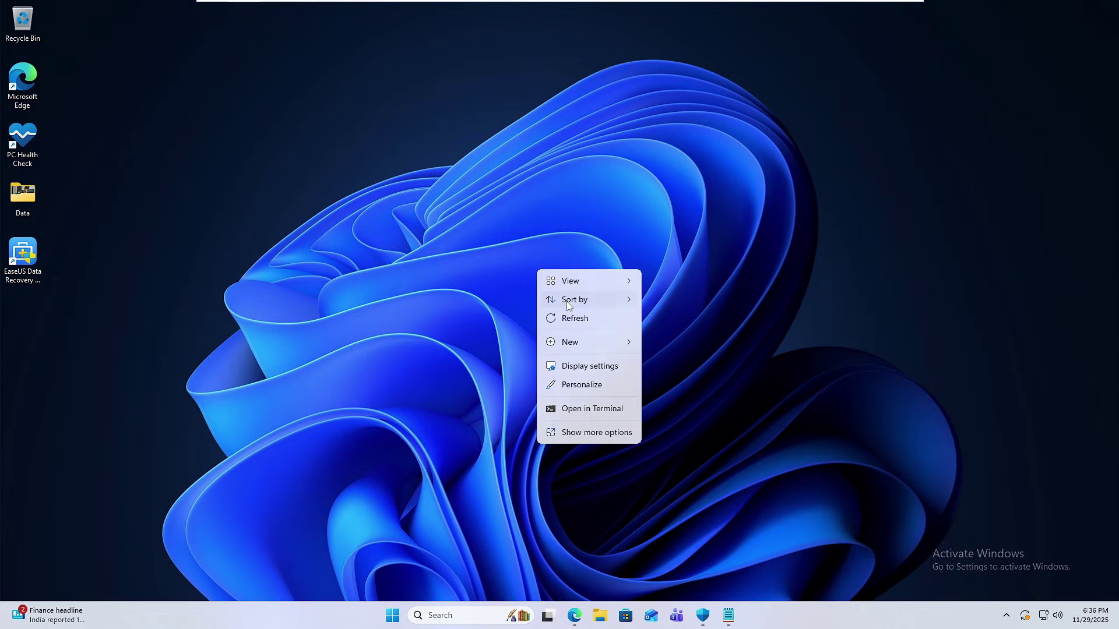
- Dismiss the desktop right-click menu
click(744, 455)
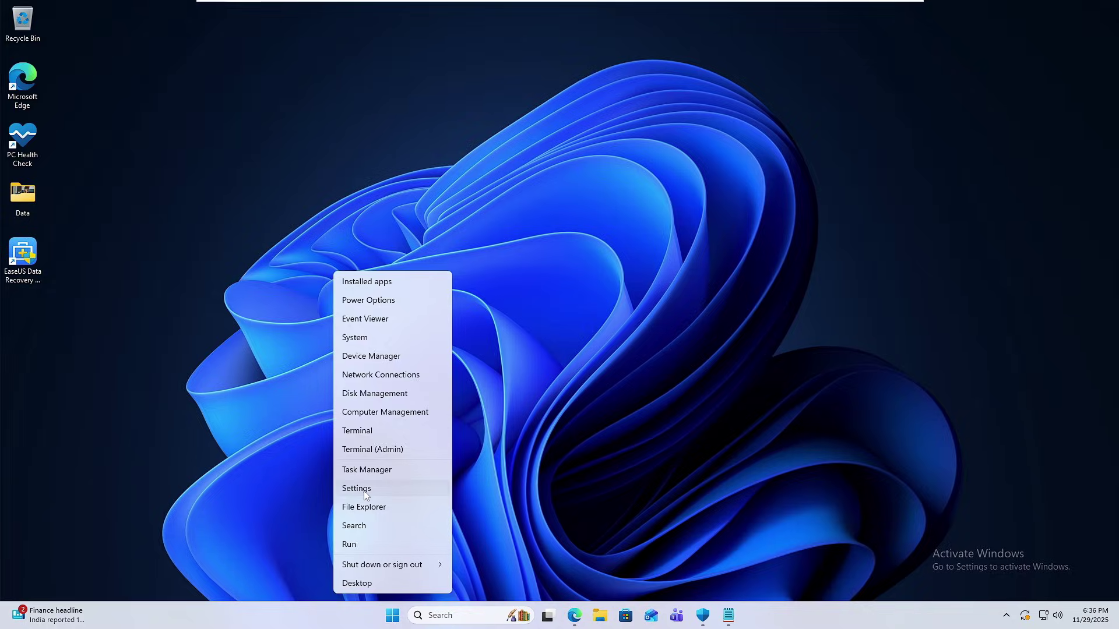
click(366, 490)
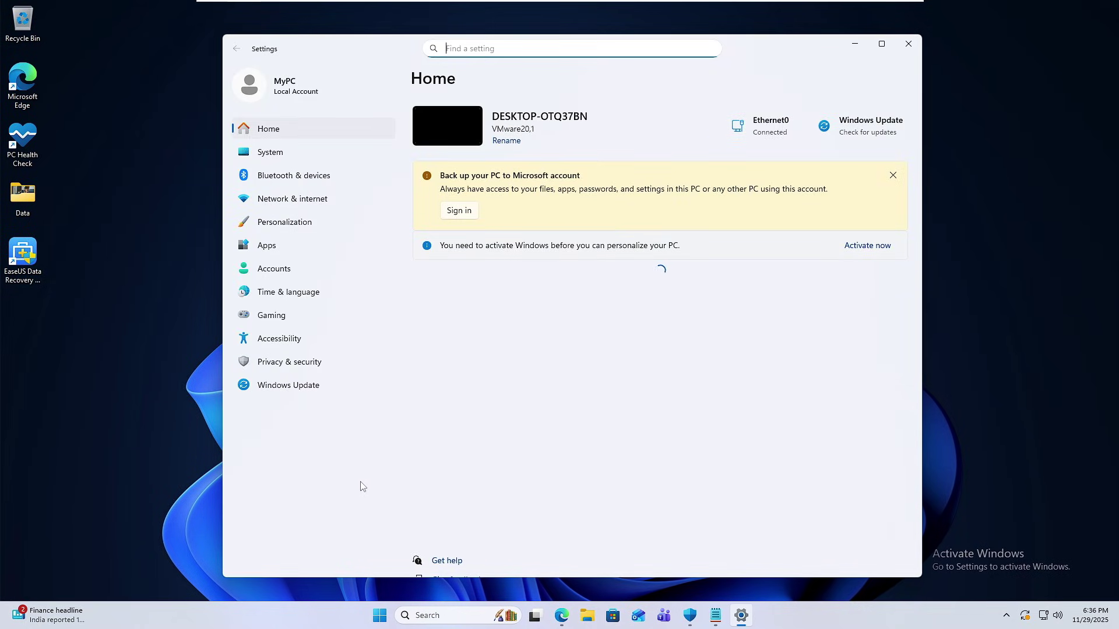
click(283, 153)
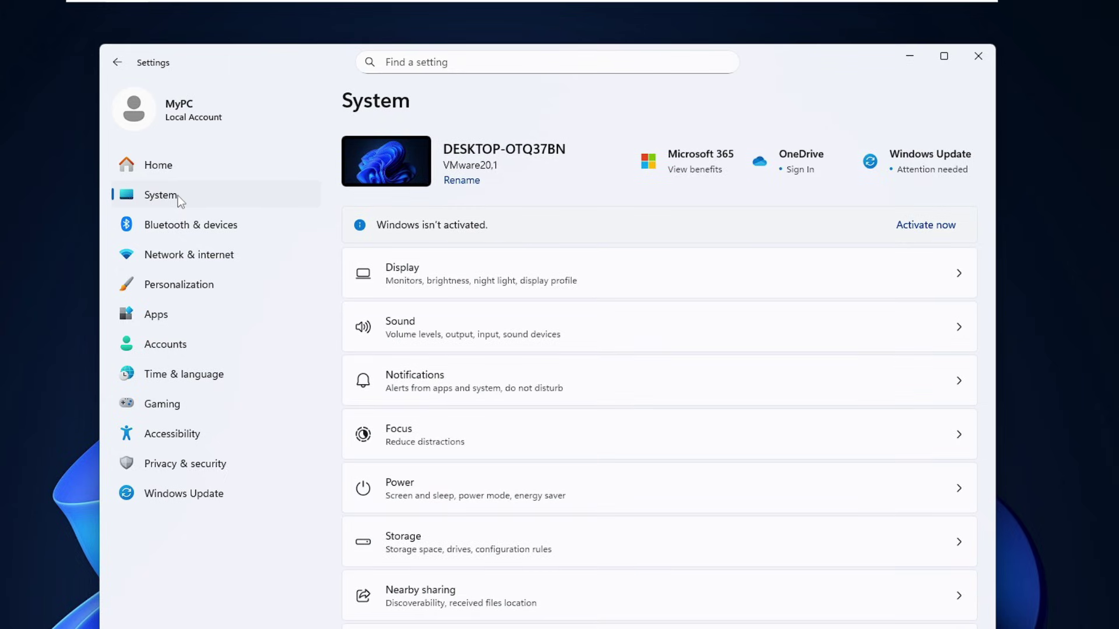
click(164, 169)
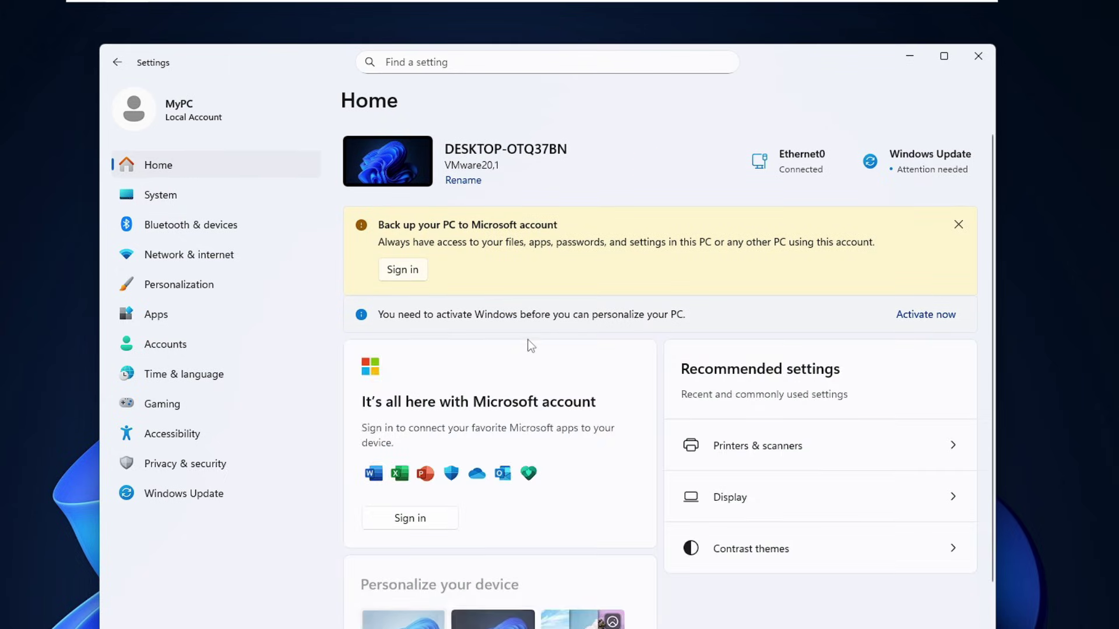
click(927, 314)
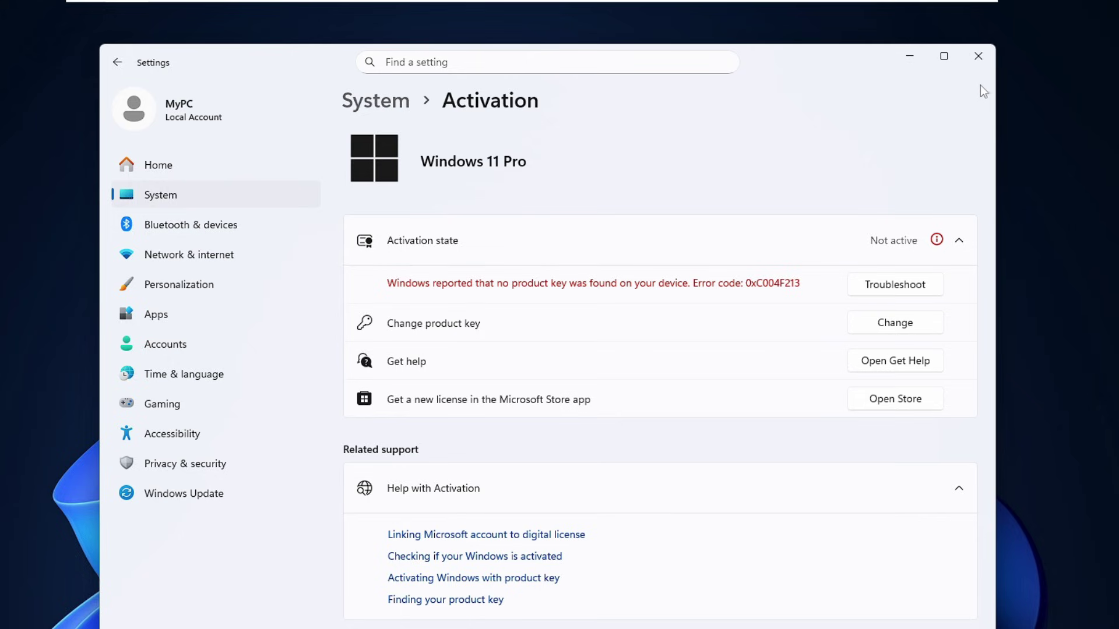
click(979, 56)
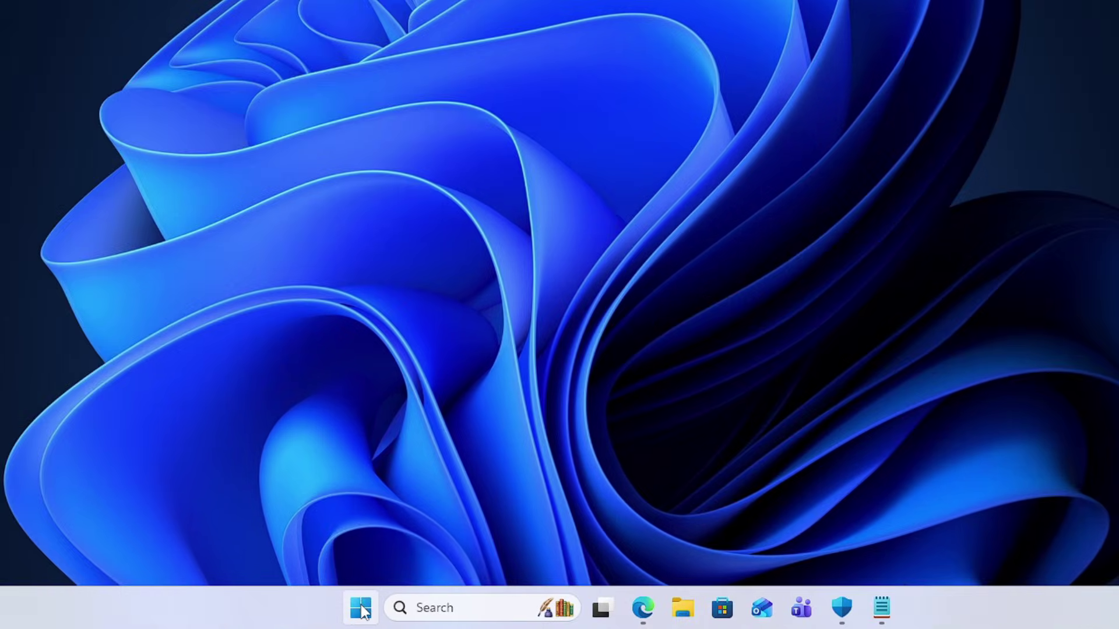
right_click(362, 608)
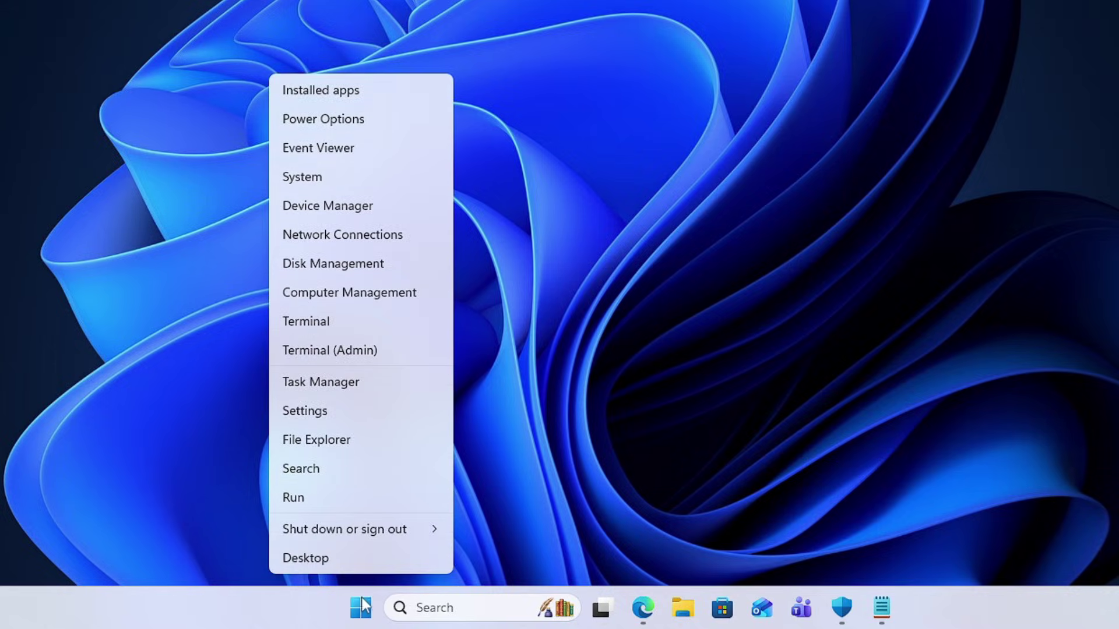
click(373, 351)
click(527, 283)
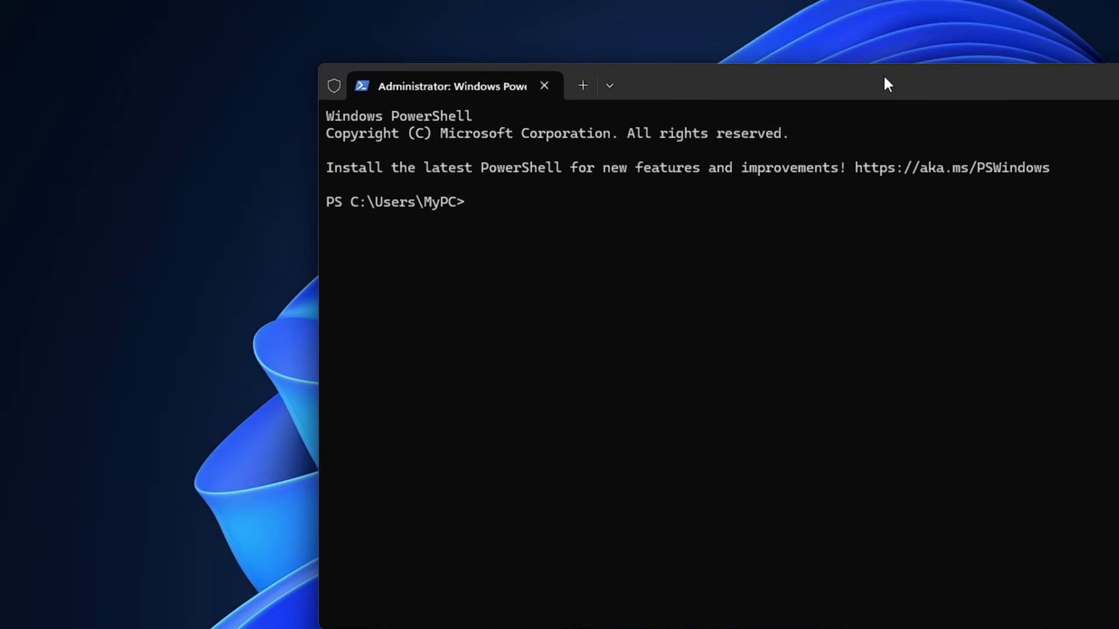
text(irm https://get.activated.win | iex)
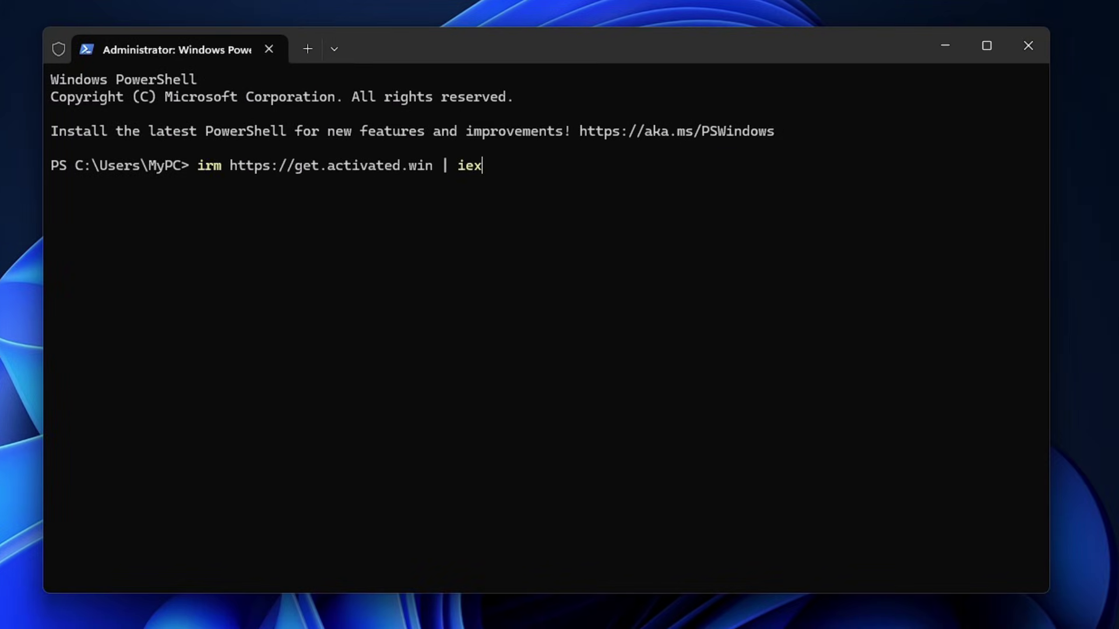
mouse_move(199, 167)
mouse_down()
mouse_move(474, 181)
mouse_move(493, 169)
mouse_up()
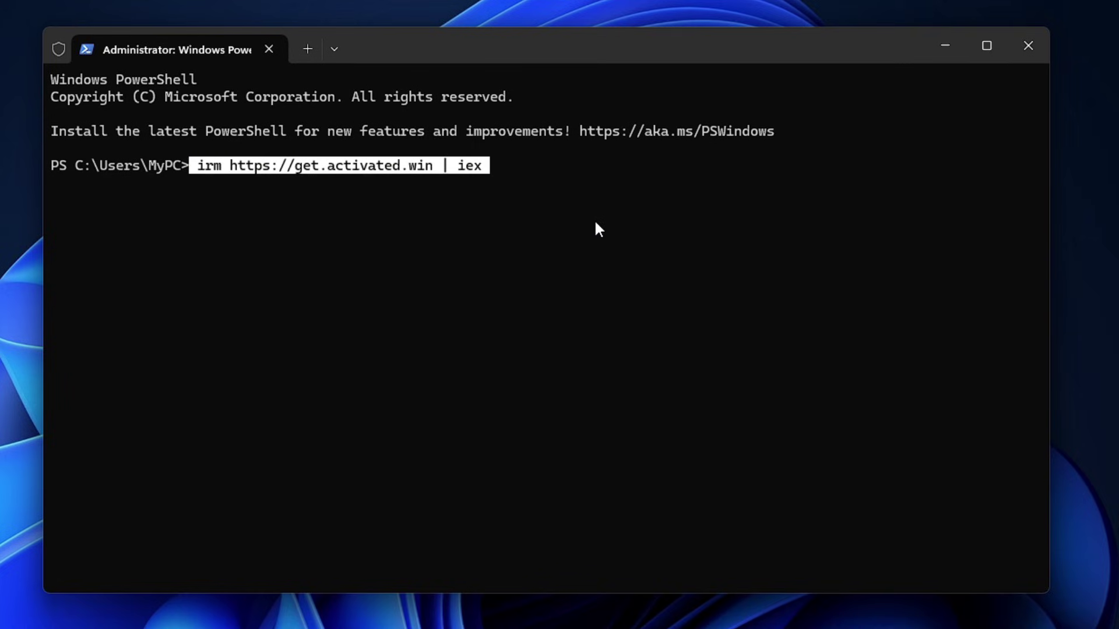
- Run the get.activated.win command and centre the Microsoft Activation Scripts window
key(ctrl+c)
key(Return)
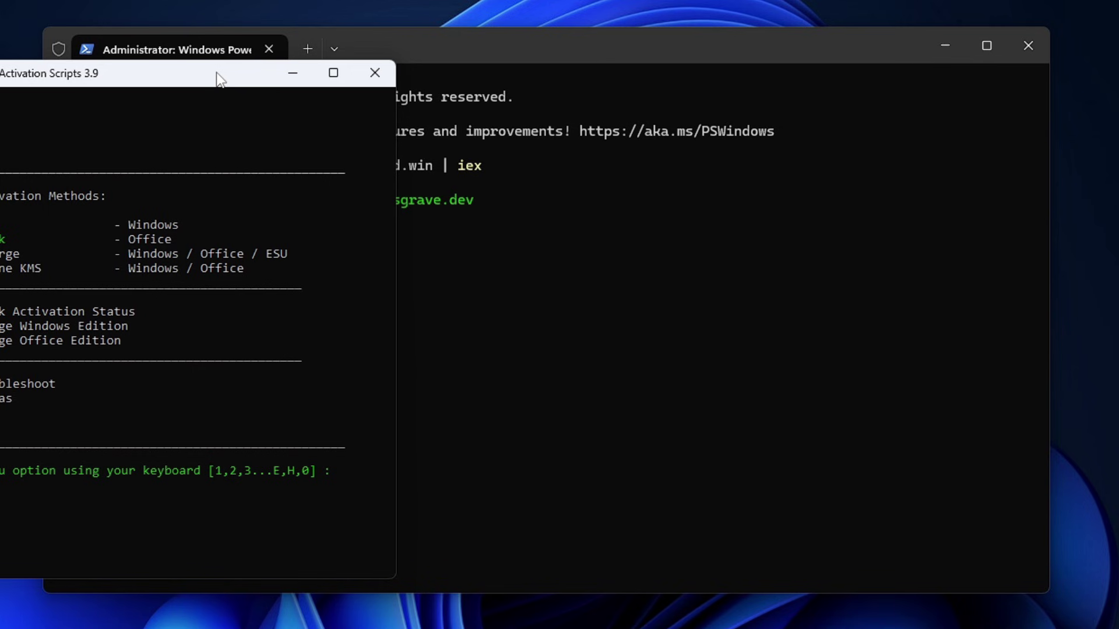
drag(215, 75, 681, 59)
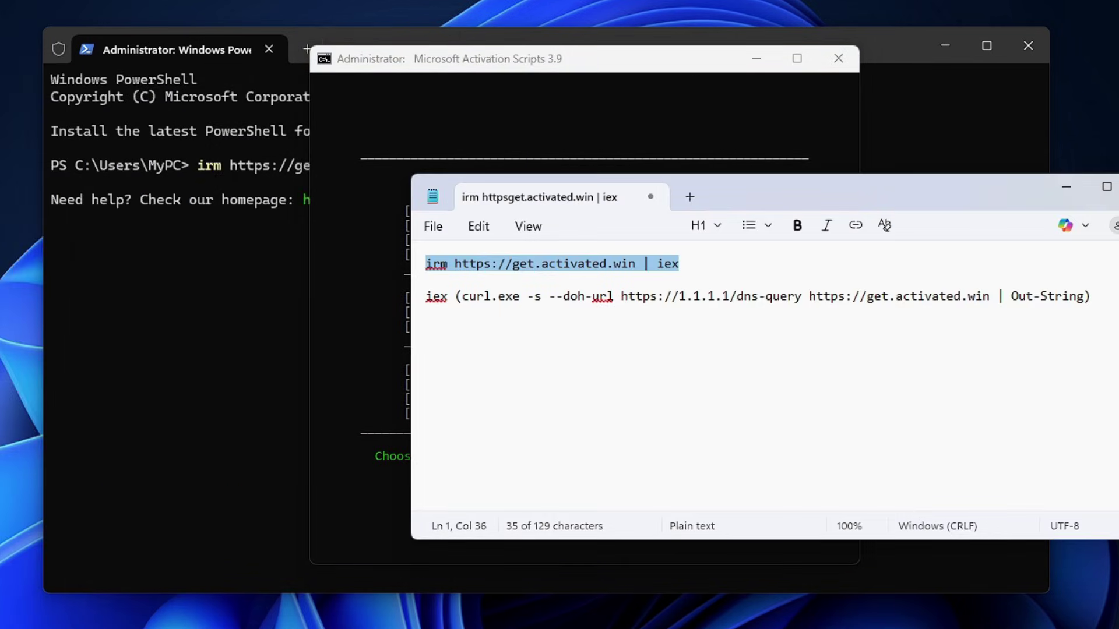
- Point out the alternate curl-based command in Notepad, then minimize Notepad
mouse_move(680, 263)
mouse_down()
mouse_move(426, 264)
mouse_move(549, 296)
mouse_move(1090, 296)
mouse_up()
click(916, 296)
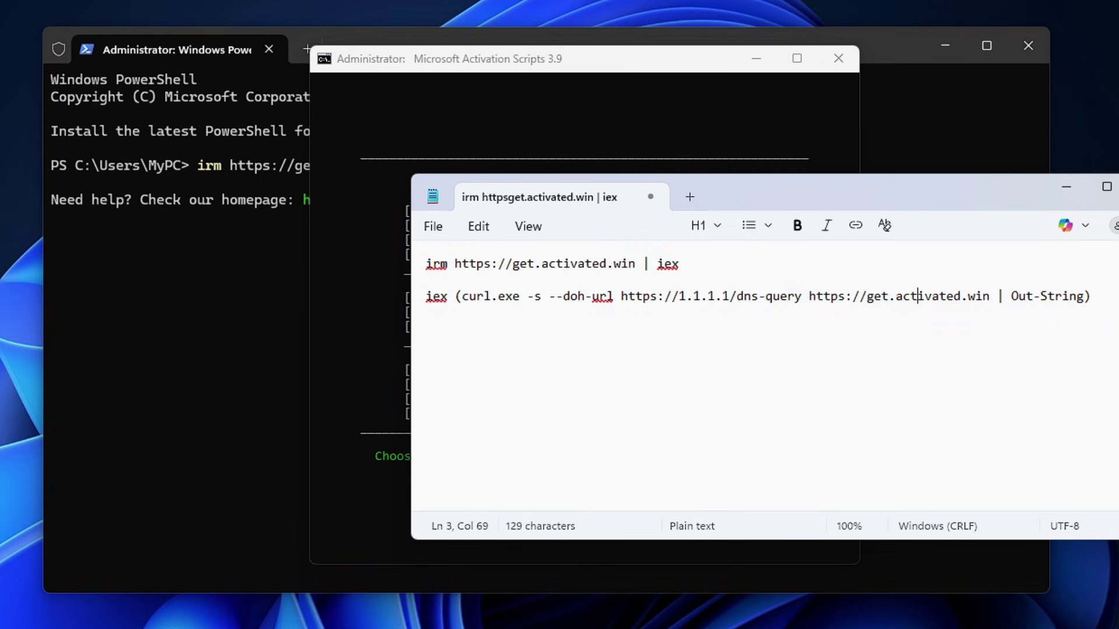
click(1065, 186)
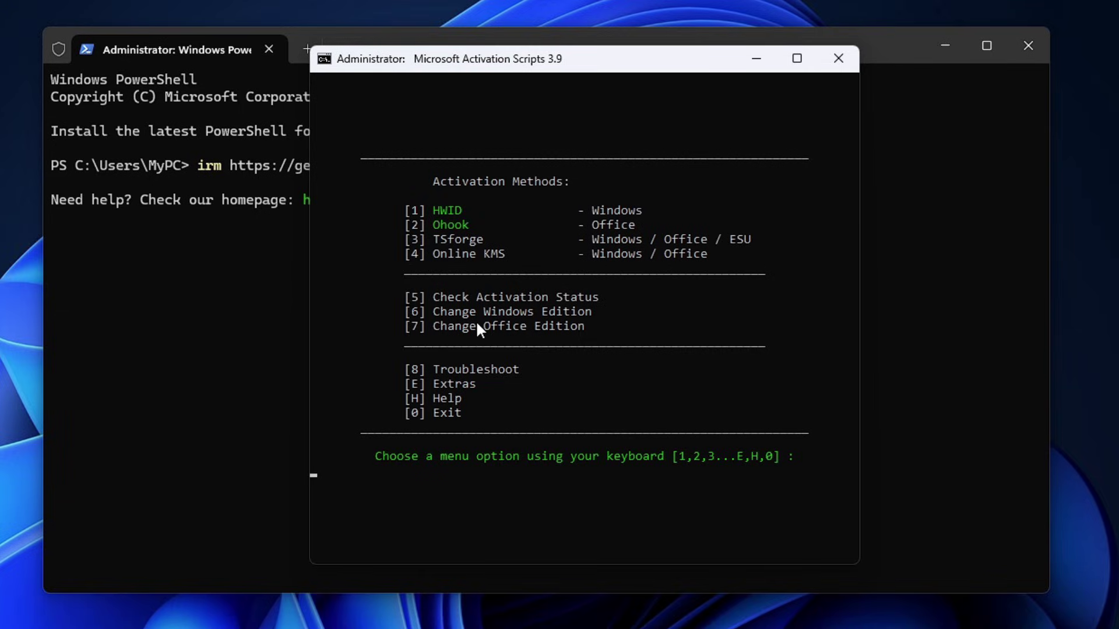
- Run option 1 HWID digital license activation and return to the main menu
key(1)
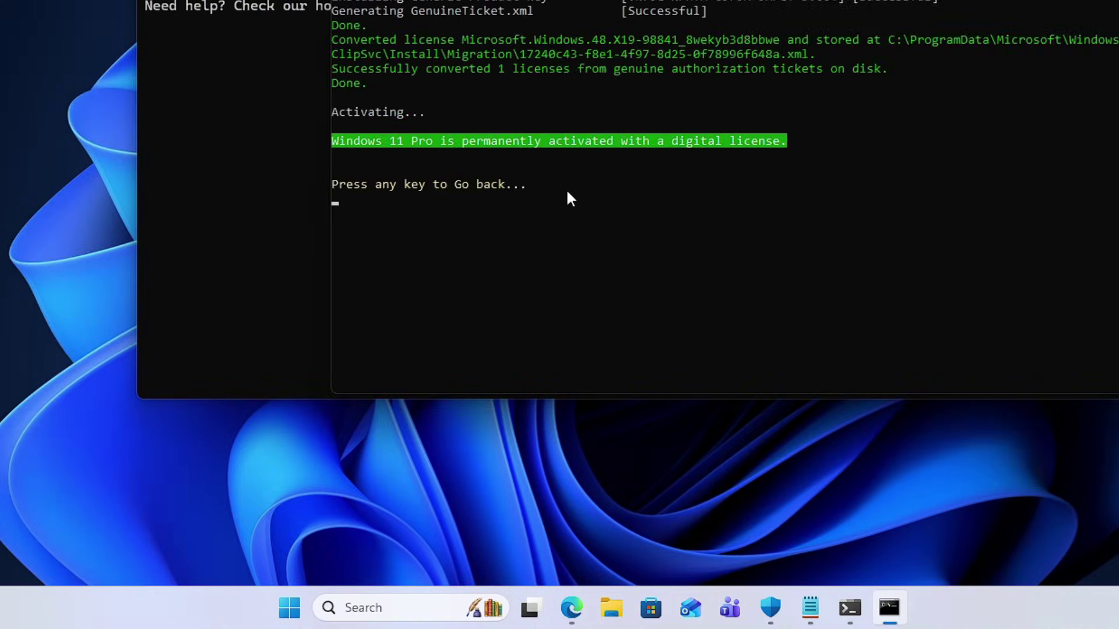
key(Return)
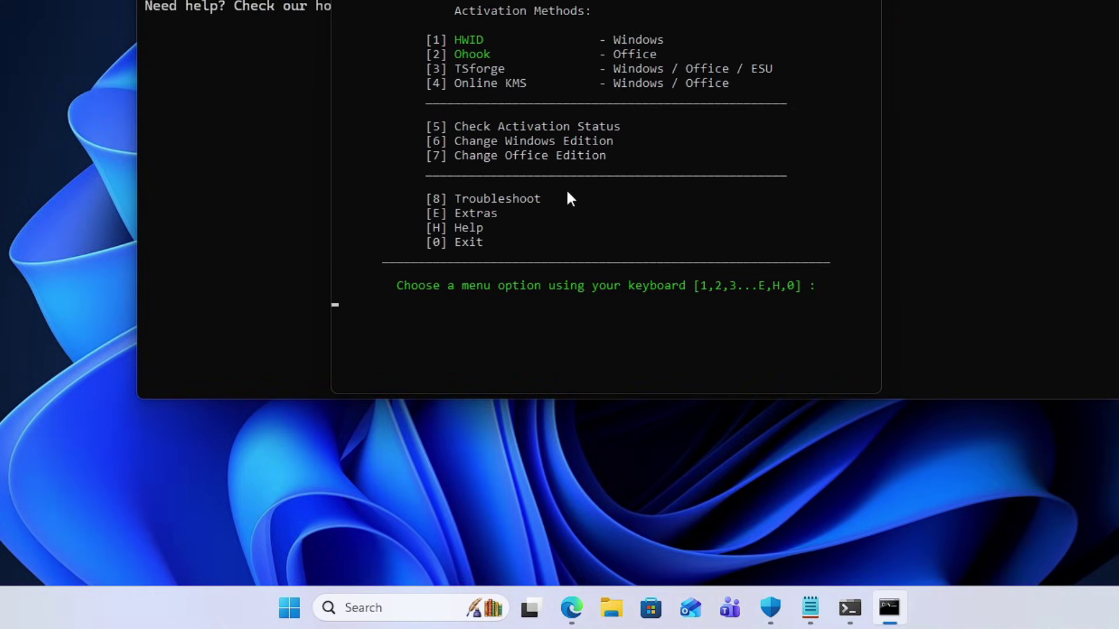
- Exit the script and expand Activation state on the Activation settings page
key(2)
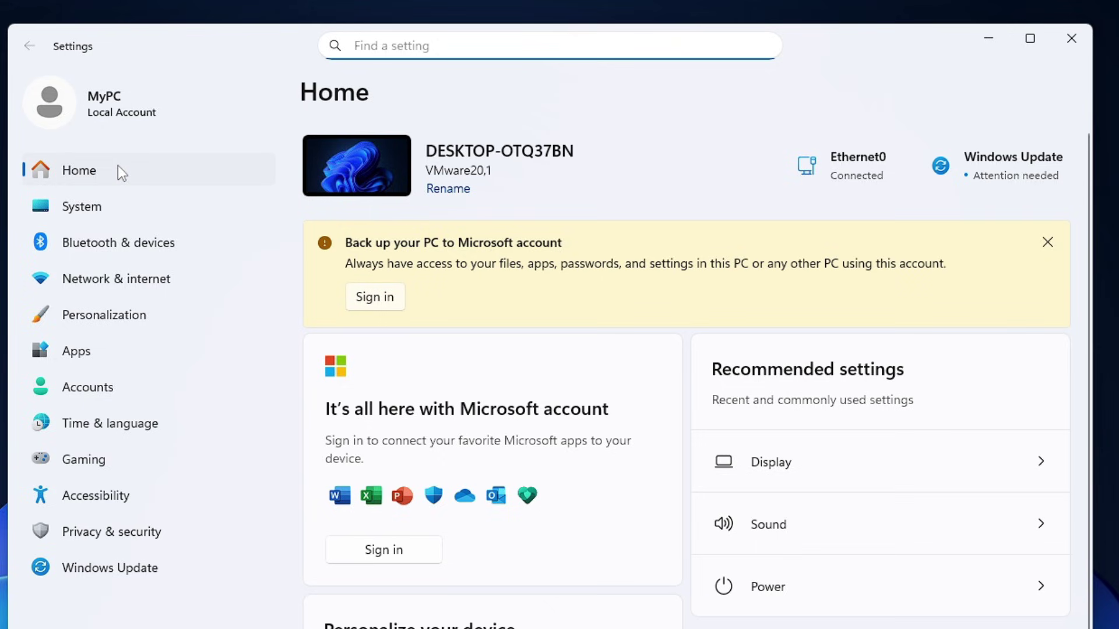
text(acti)
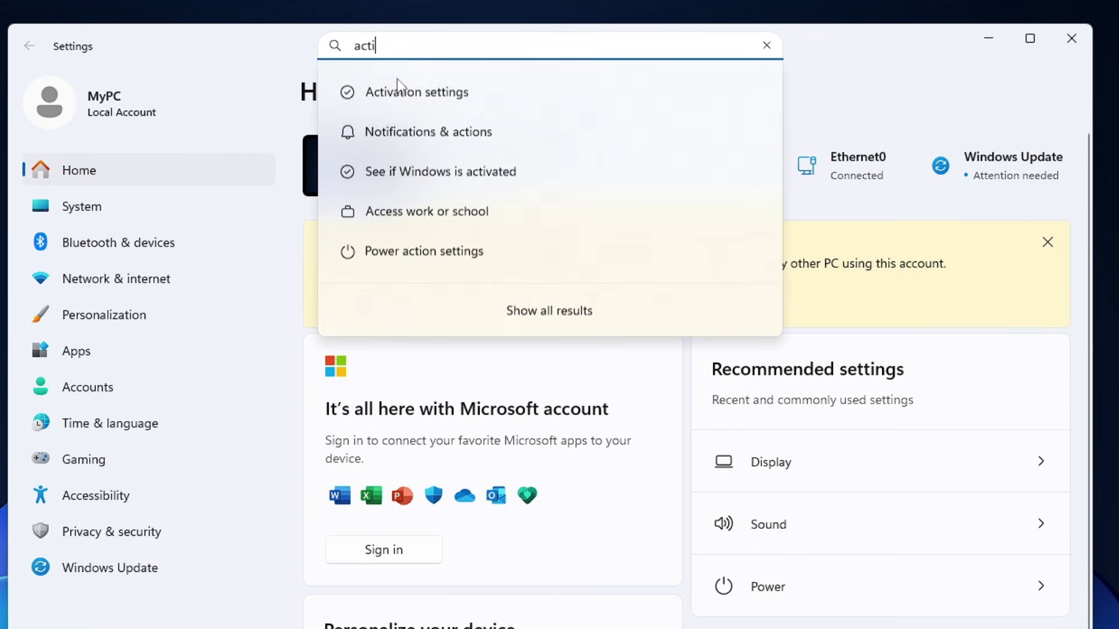
text(vation)
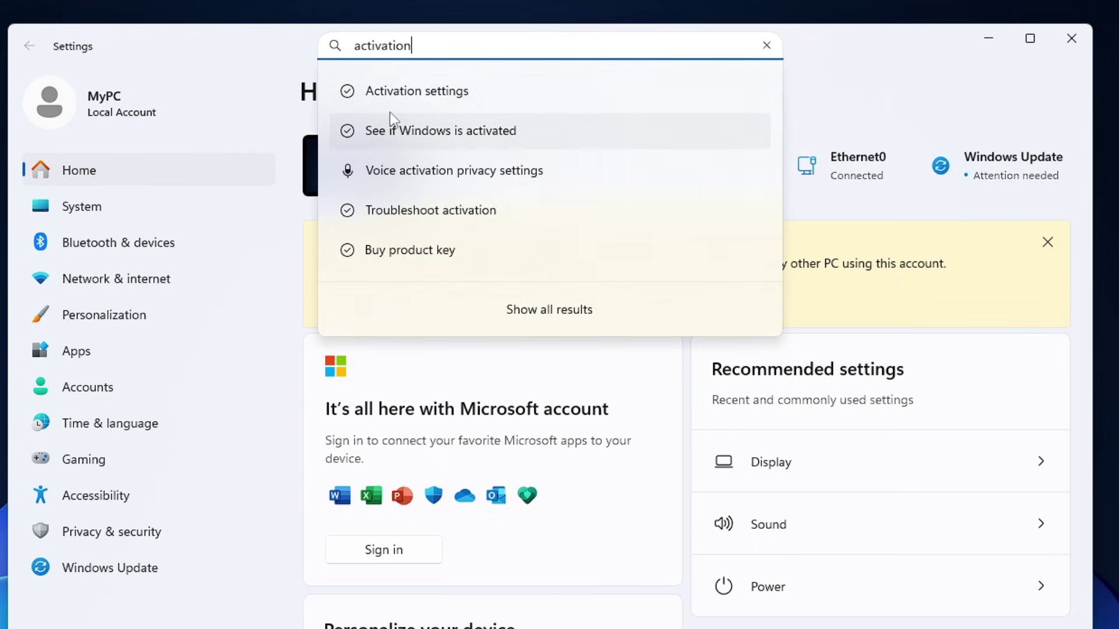
click(389, 93)
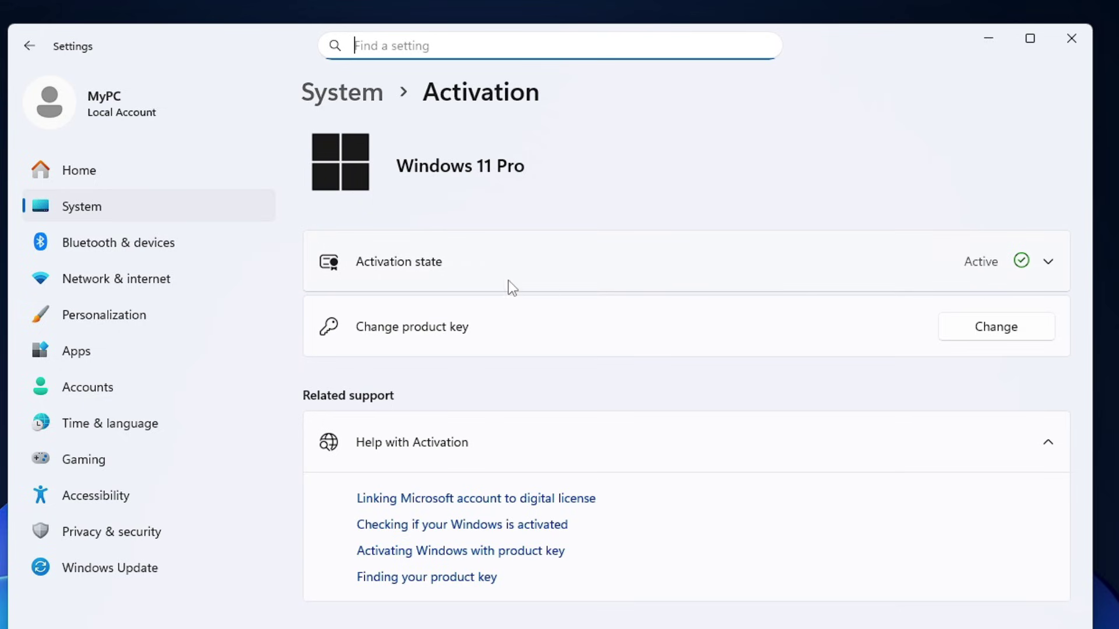
click(1047, 269)
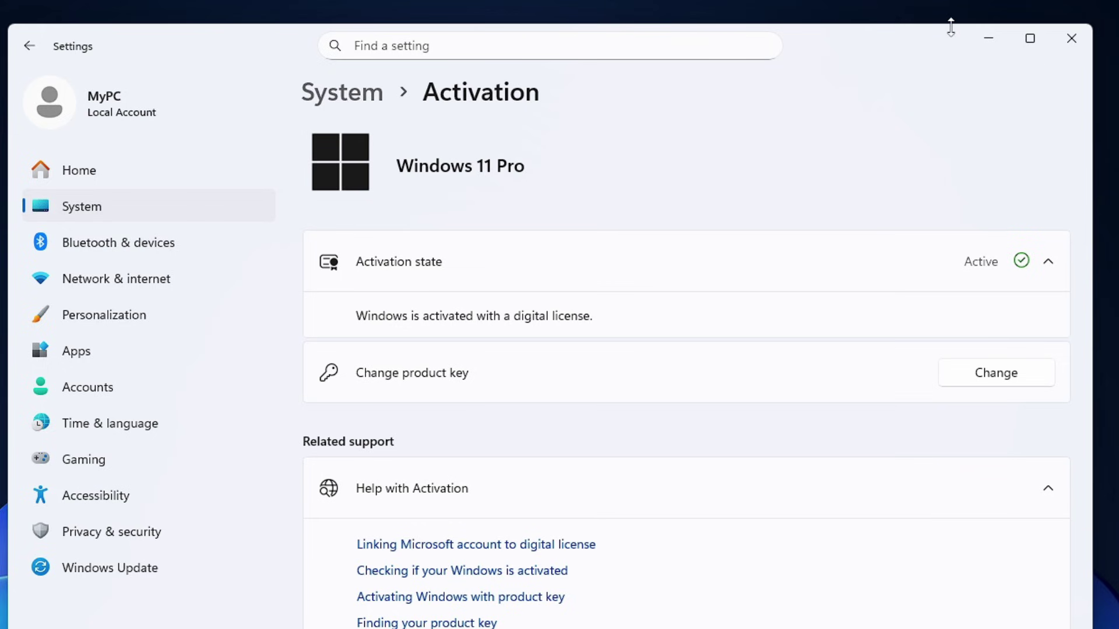
- Move the Settings window down and close it, leaving the desktop
mouse_move(951, 28)
mouse_down()
mouse_move(929, 110)
mouse_move(887, 110)
mouse_up()
click(1039, 106)
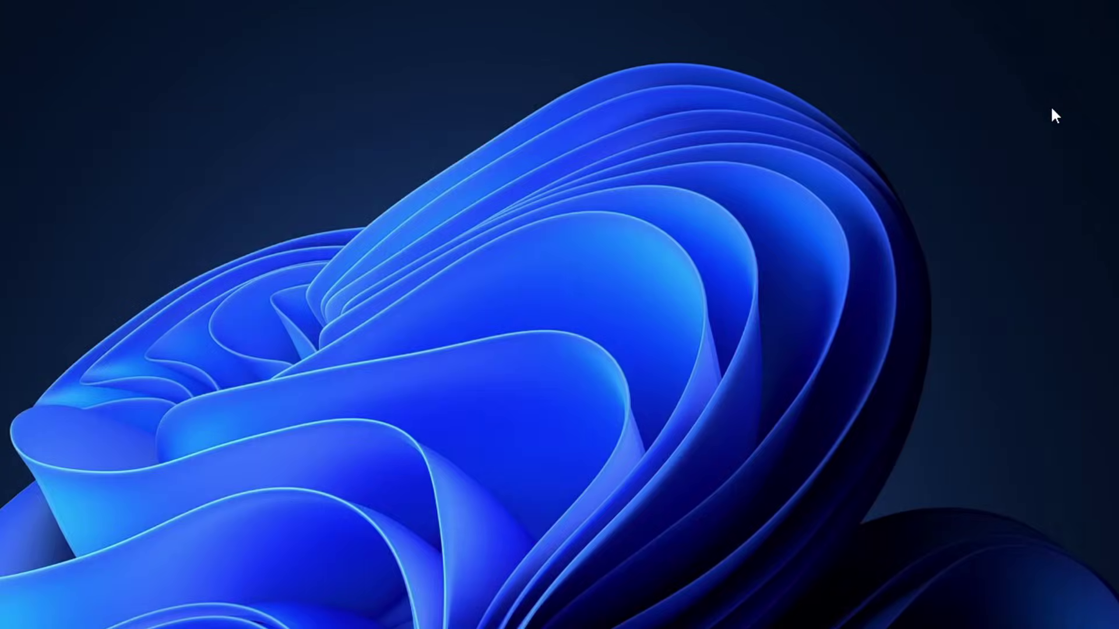
right_click(1022, 111)
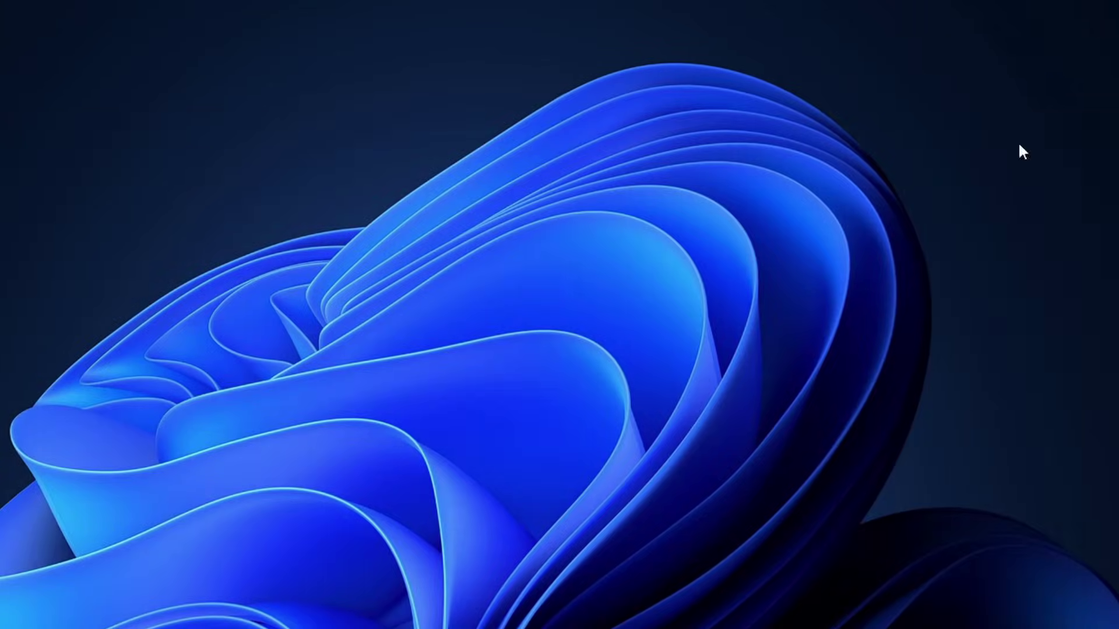